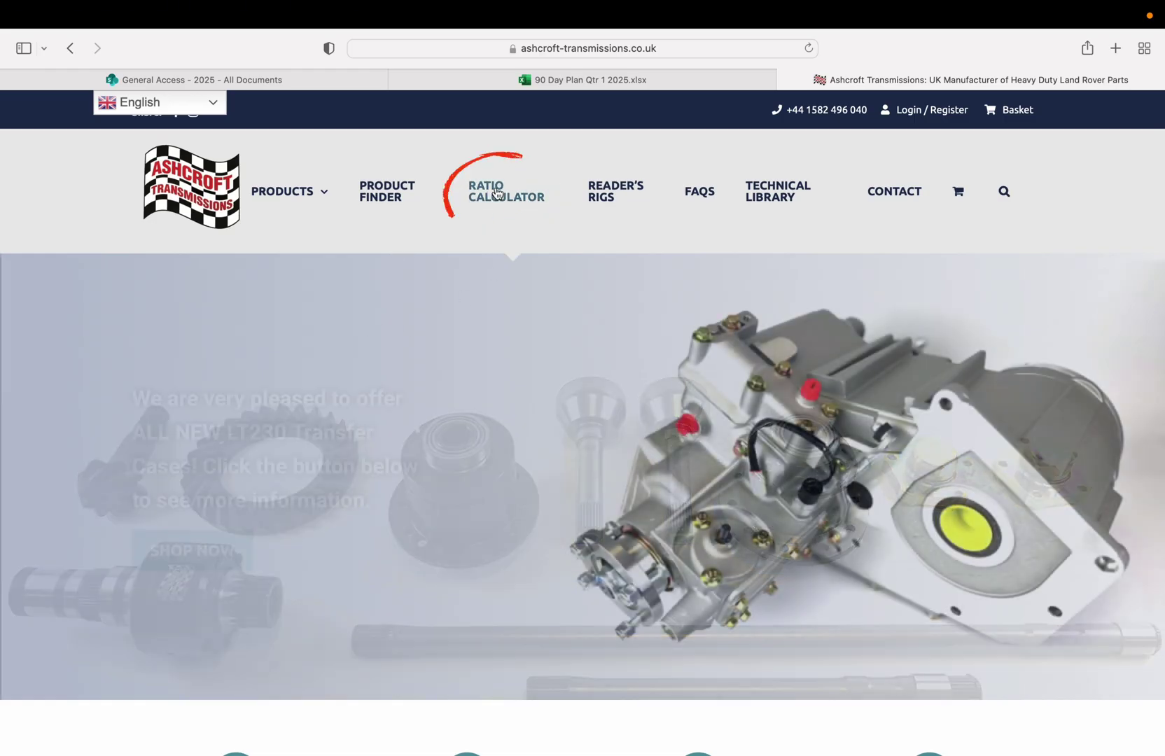
# Go to the Ratio Calculator page and bring the blank Transmission setup form into view.
pyautogui.click(497, 193)
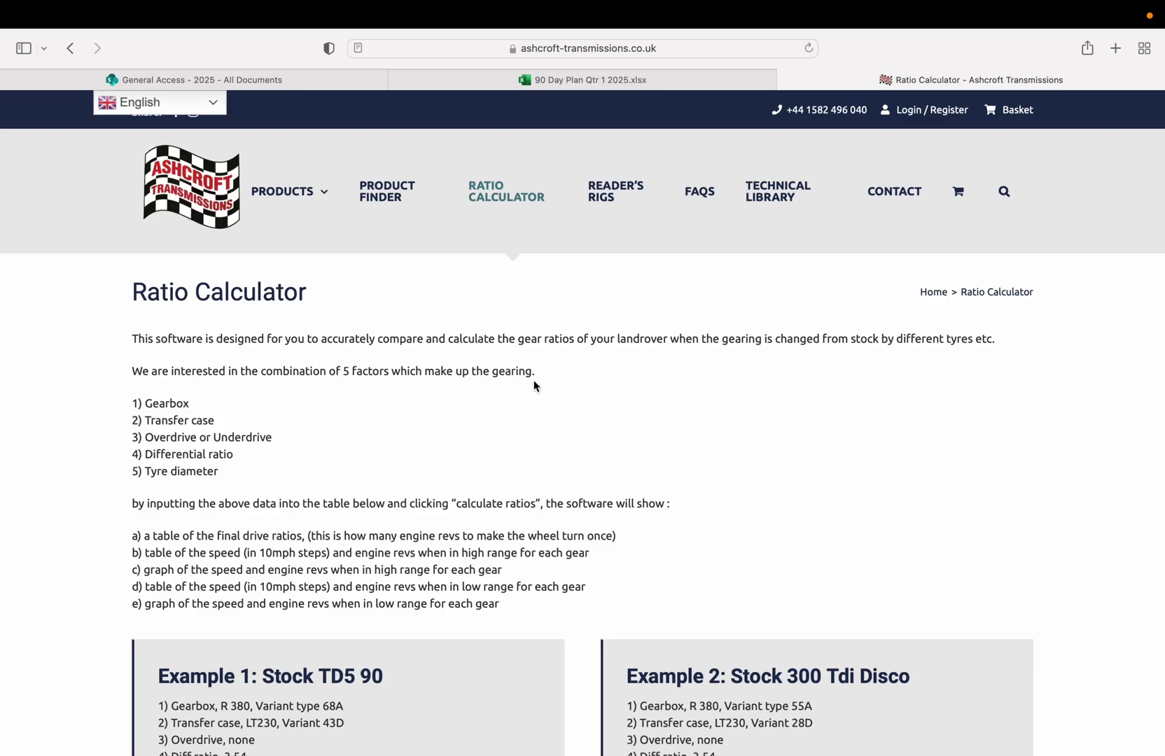
pyautogui.scroll(-3, 527, 394)
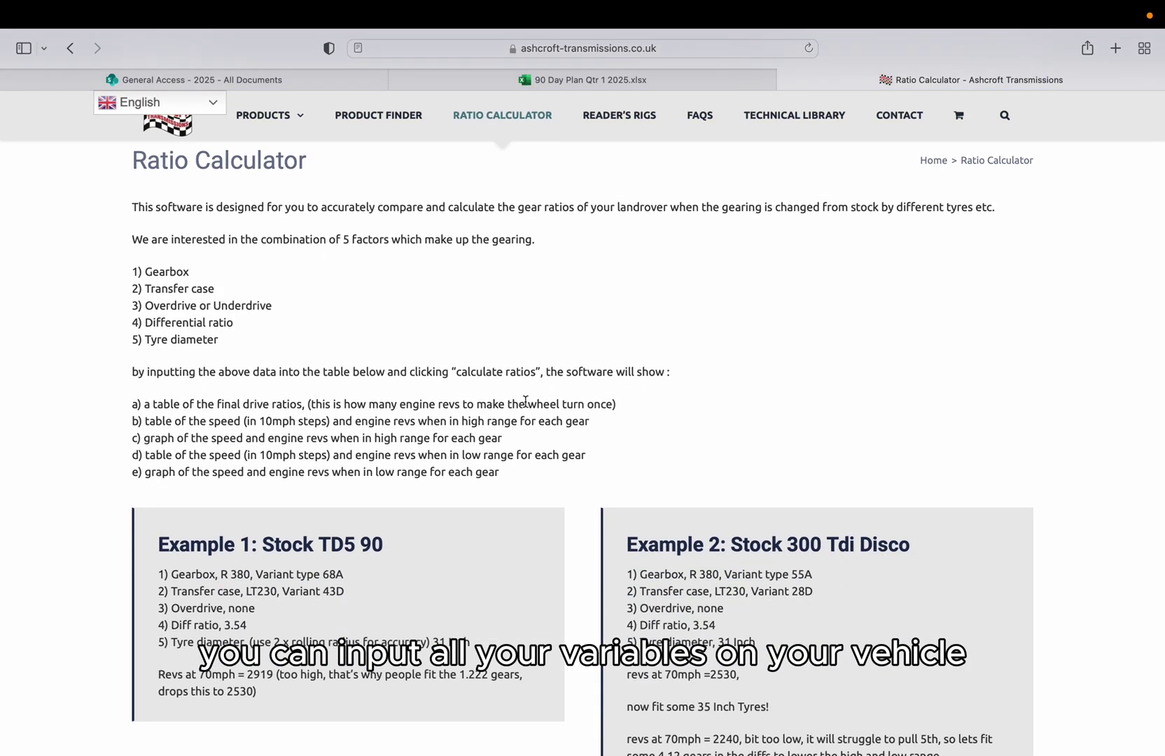
pyautogui.scroll(-20, 525, 401)
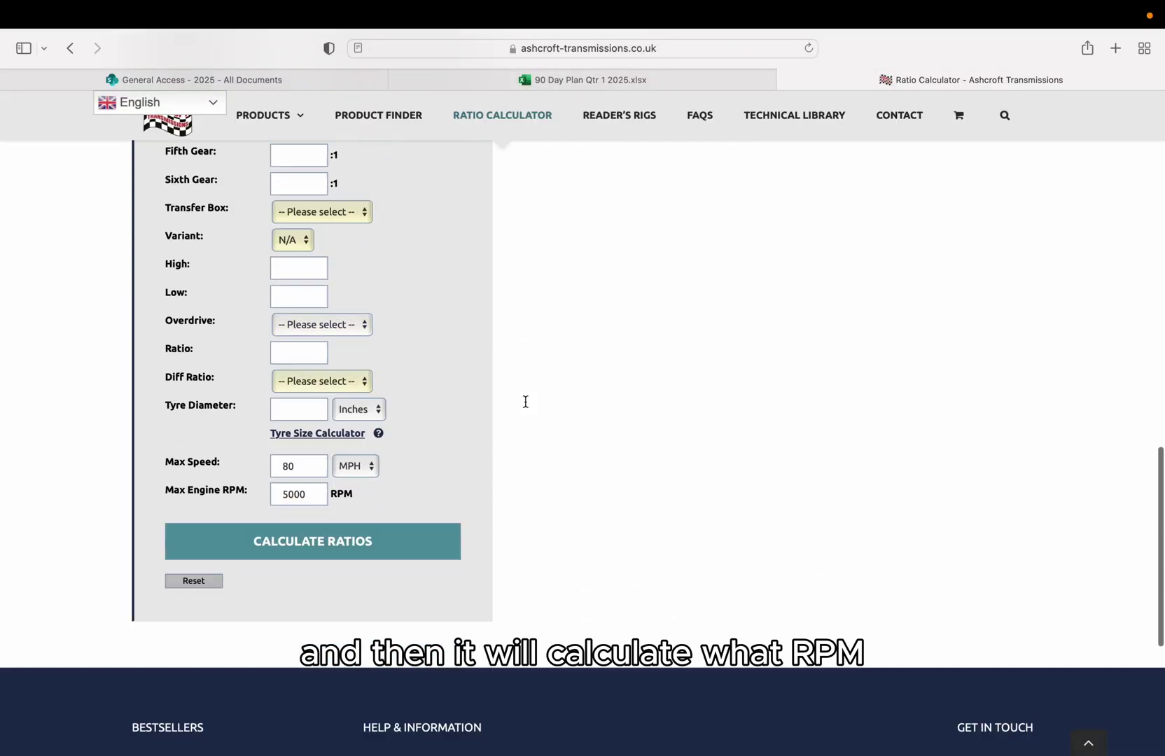
pyautogui.scroll(12, 525, 402)
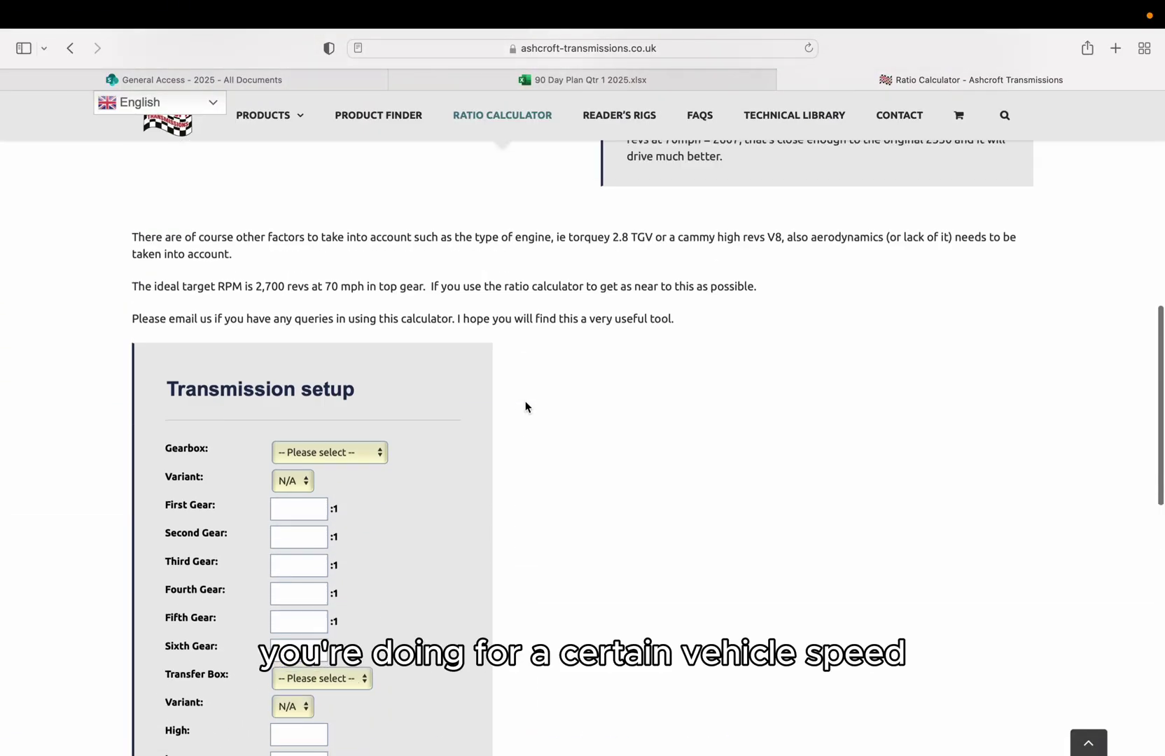
pyautogui.scroll(10, 526, 406)
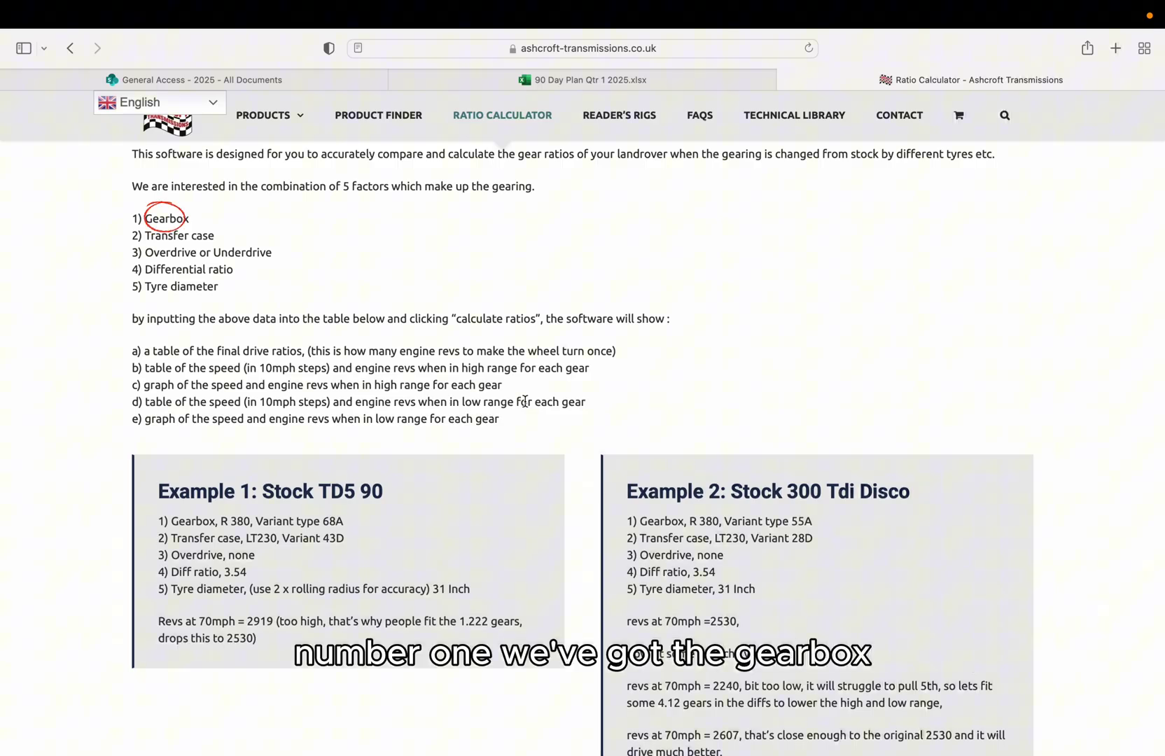
pyautogui.scroll(-10, 585, 525)
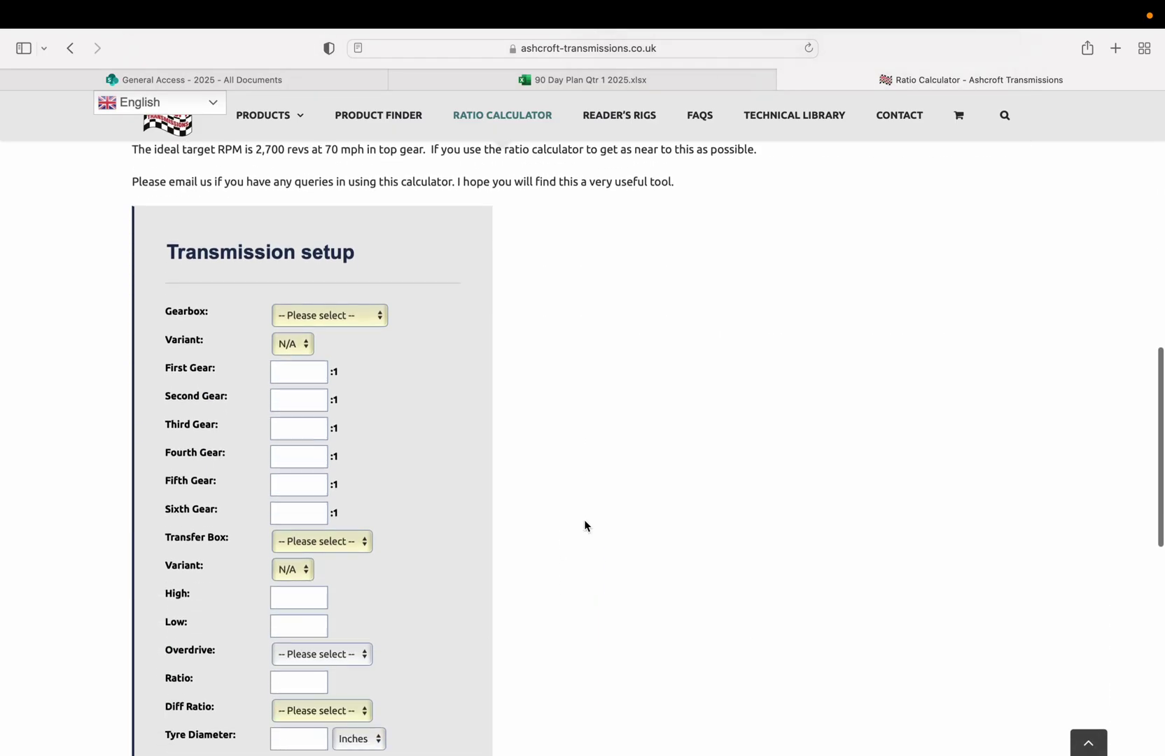
pyautogui.scroll(-3, 584, 526)
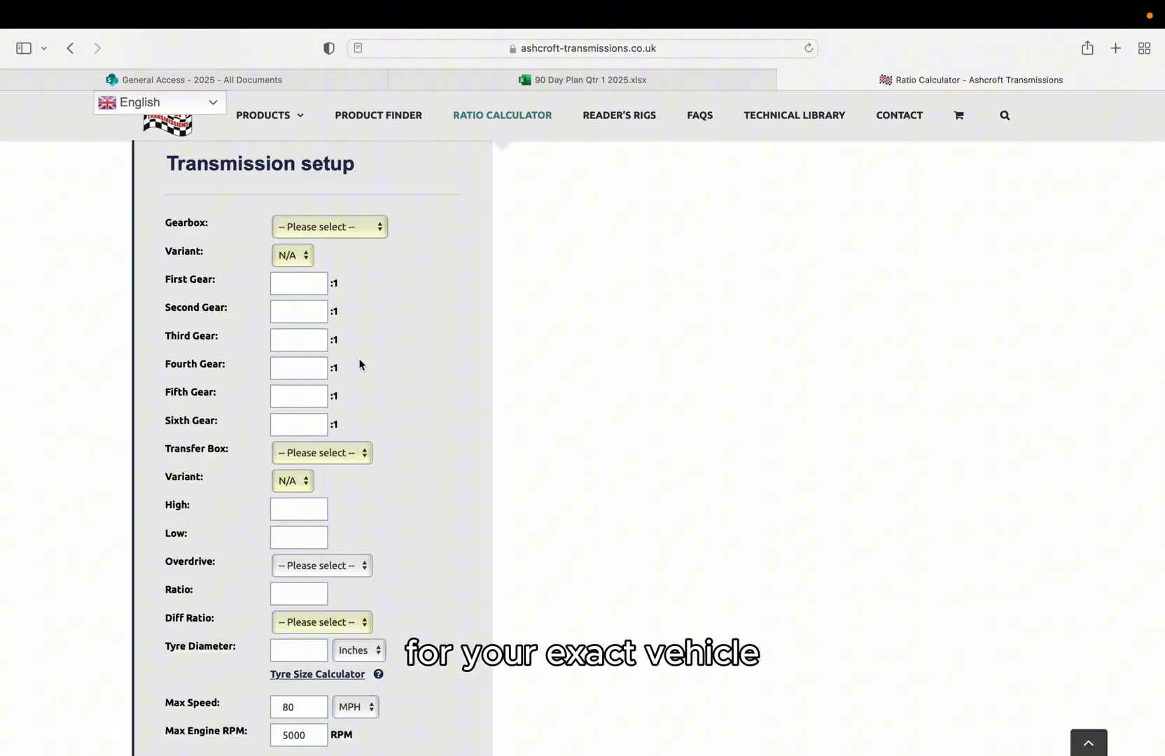
# Choose gearbox R 380, 5 speed with variant 68A - Def TD5, filling ratios 3.692 to 0.77.
pyautogui.click(380, 227)
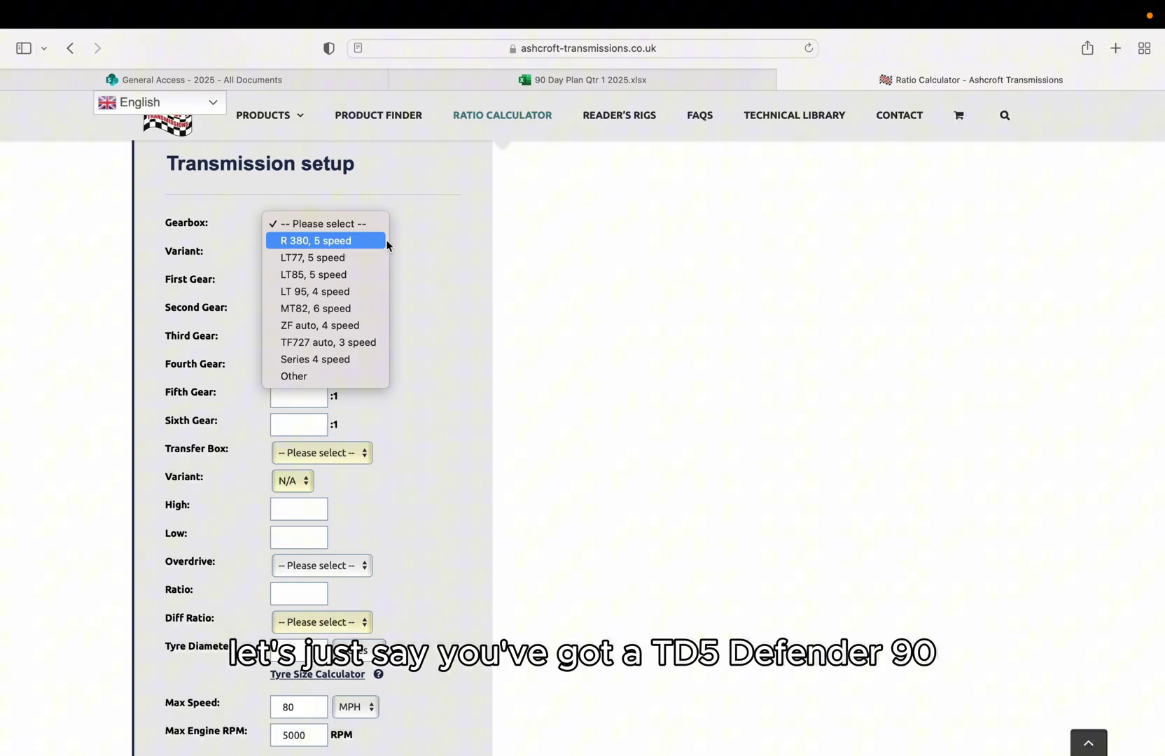
pyautogui.click(366, 241)
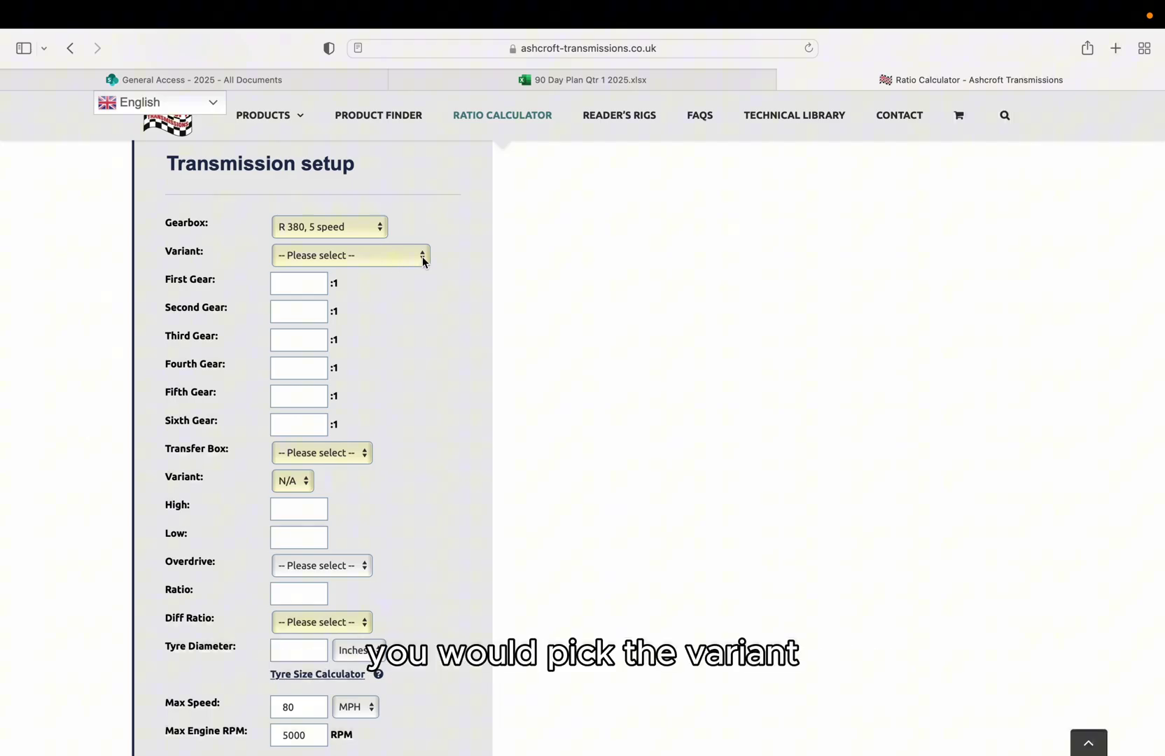
pyautogui.click(423, 257)
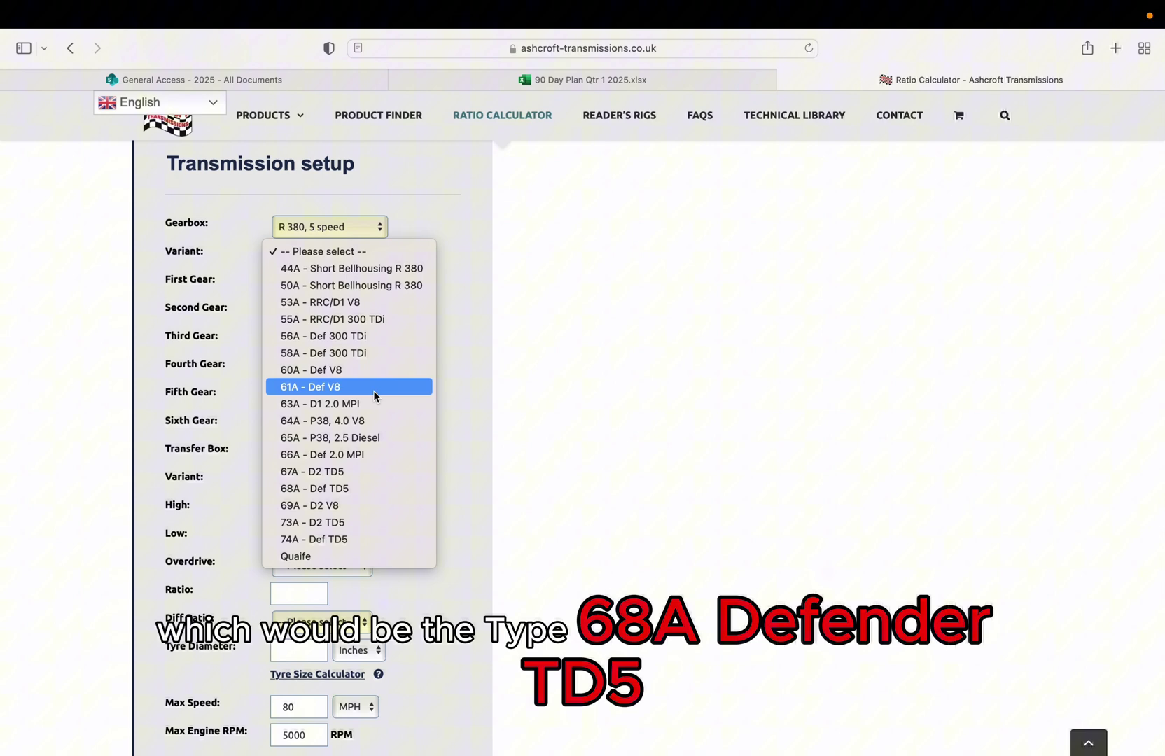
pyautogui.click(354, 489)
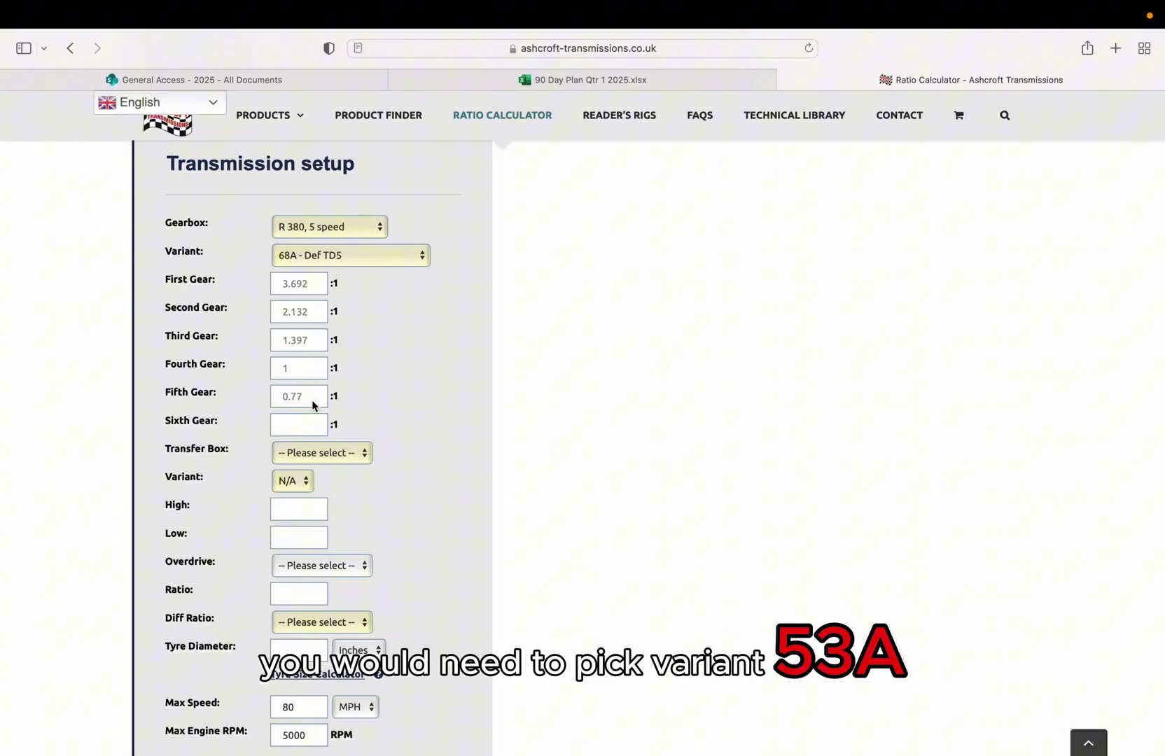
# Try the 53A - RRC/D1 V8 gearbox variant, then switch back to 68A - Def TD5.
pyautogui.click(423, 257)
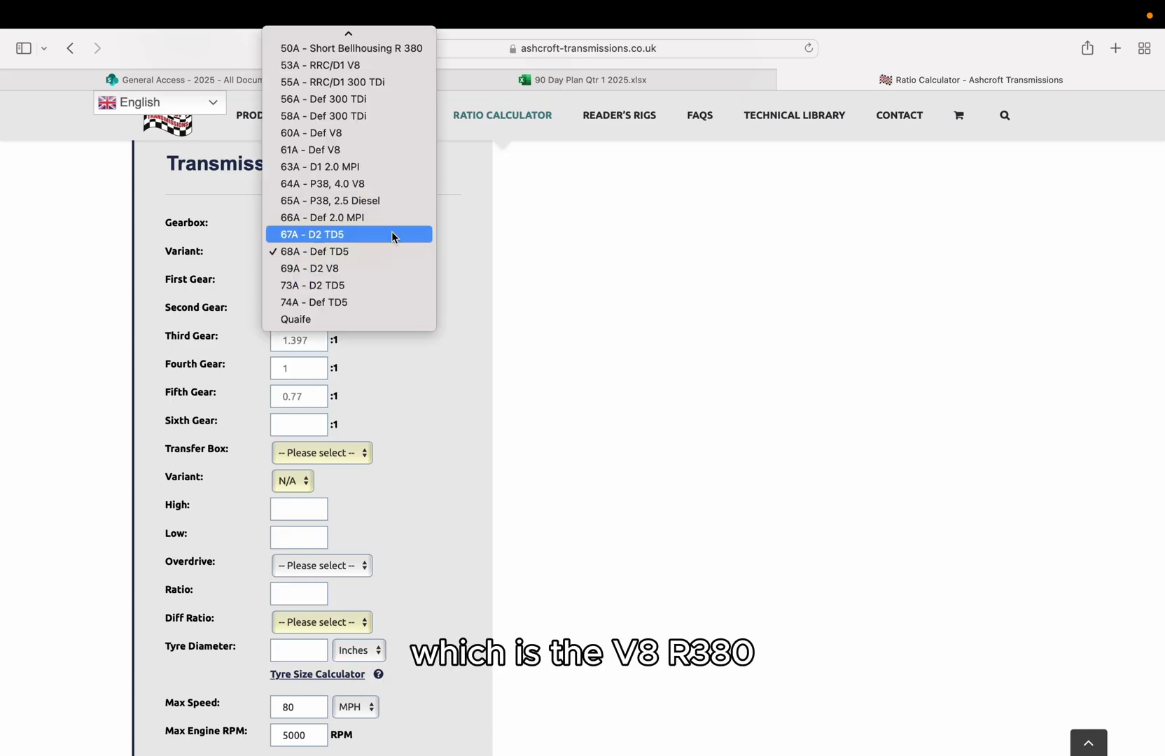
pyautogui.click(363, 66)
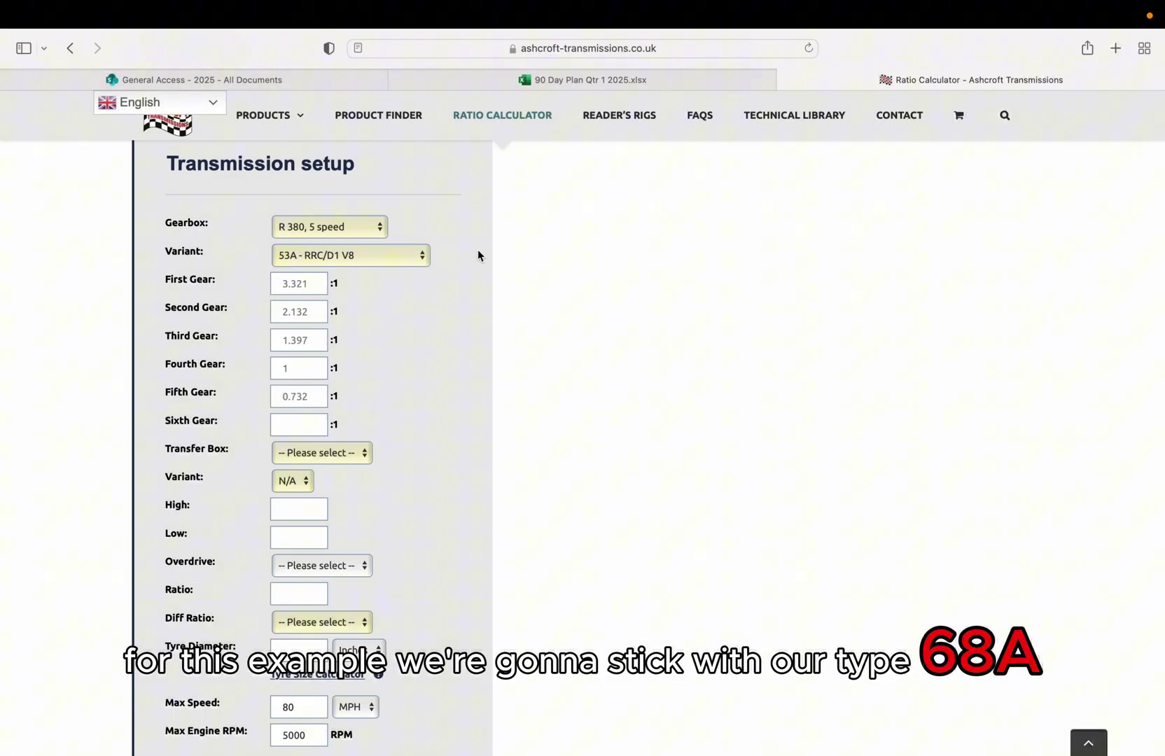
pyautogui.click(423, 257)
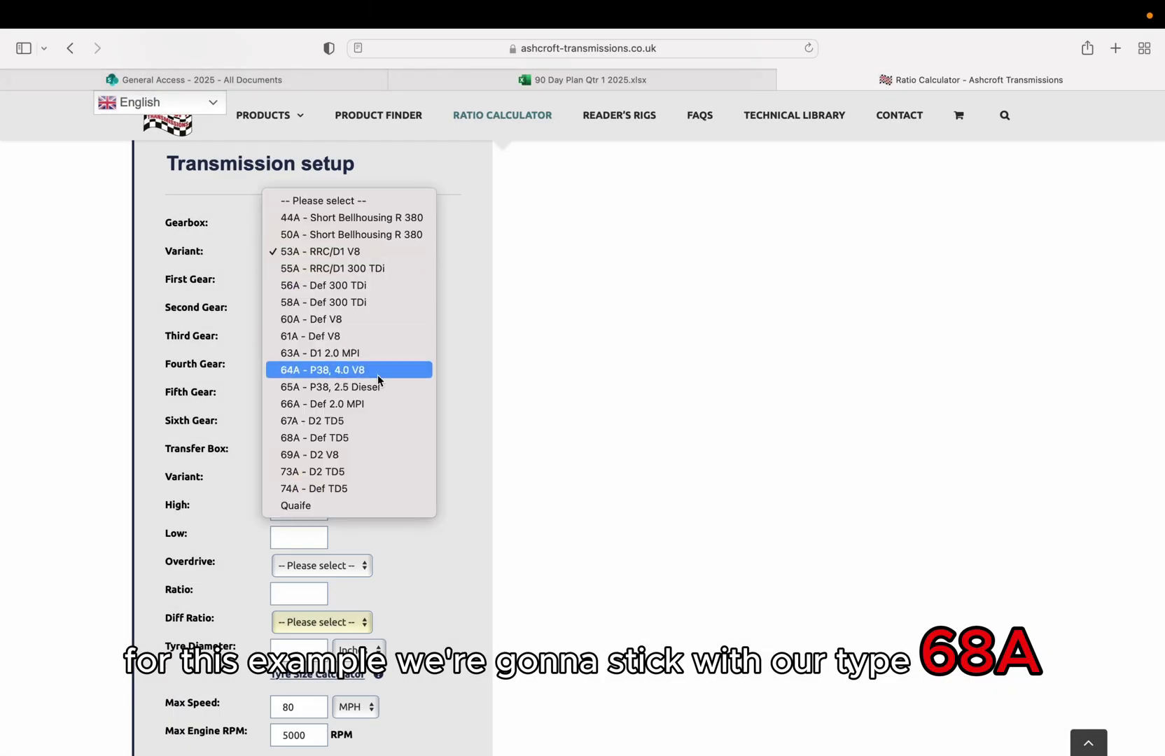
pyautogui.click(359, 439)
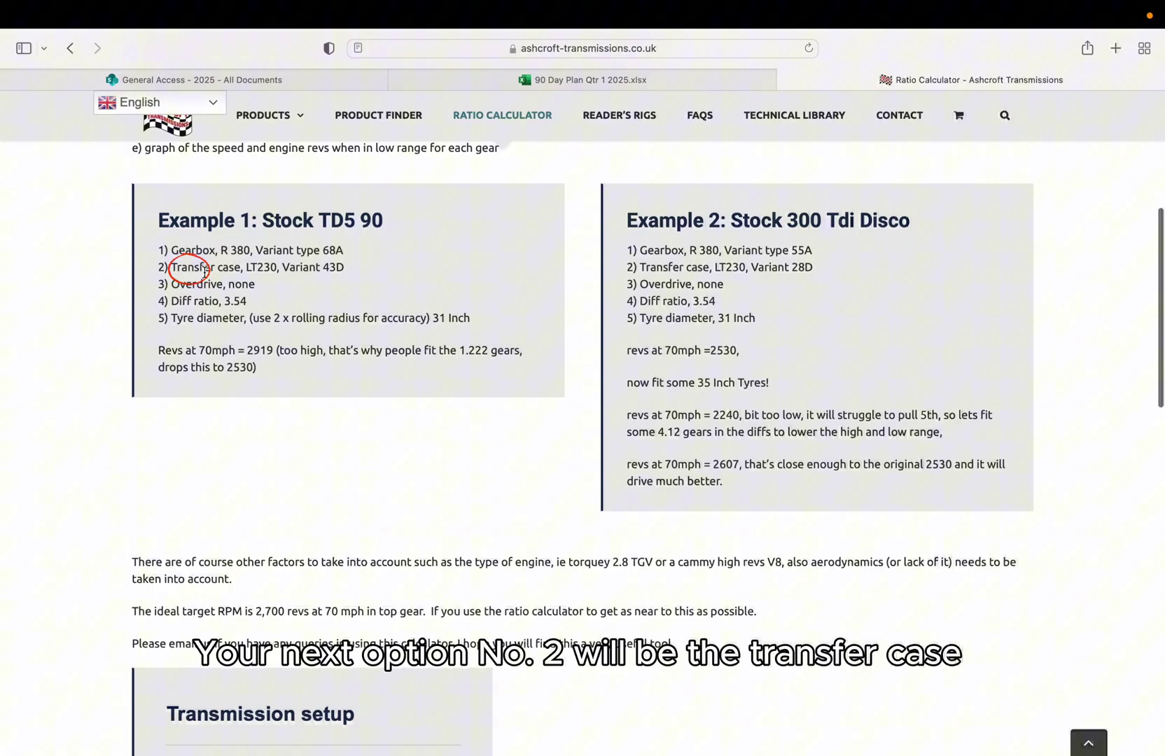
# Select the LT230 transfer box with variant 43D - 1.410 - Def TD5 (High 1.41, Low 3.321).
pyautogui.scroll(-2, 310, 318)
pyautogui.scroll(-10, 310, 318)
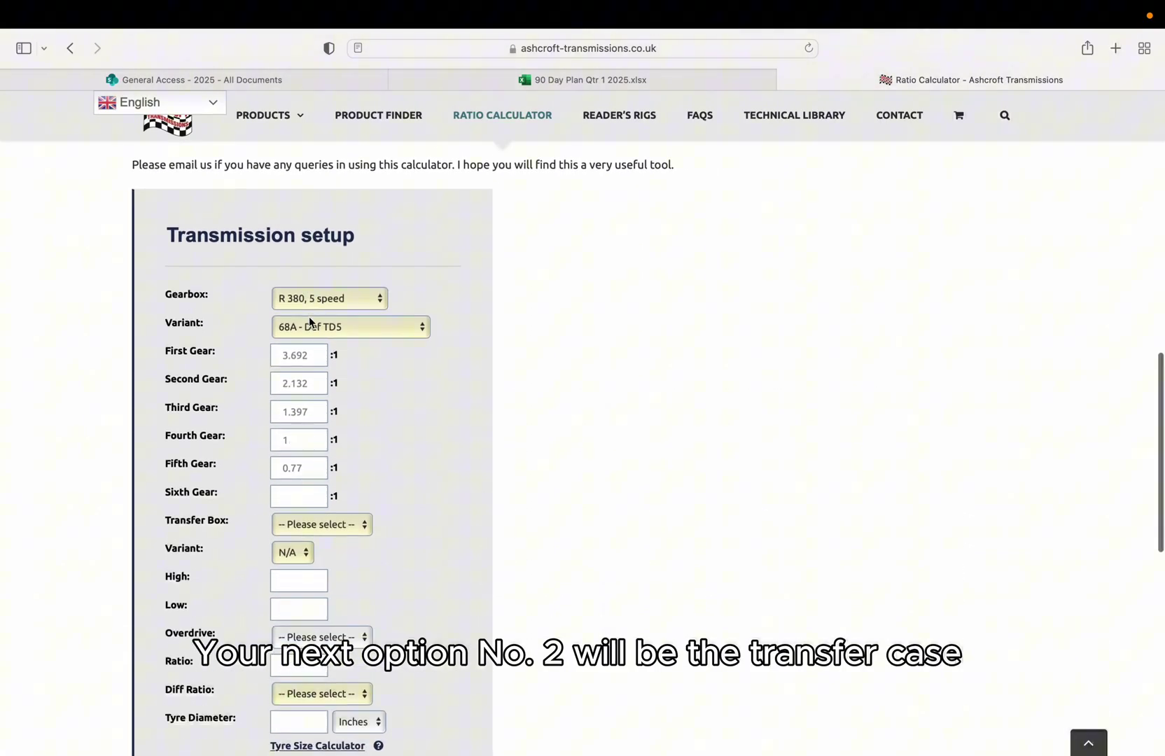
pyautogui.scroll(-2, 309, 316)
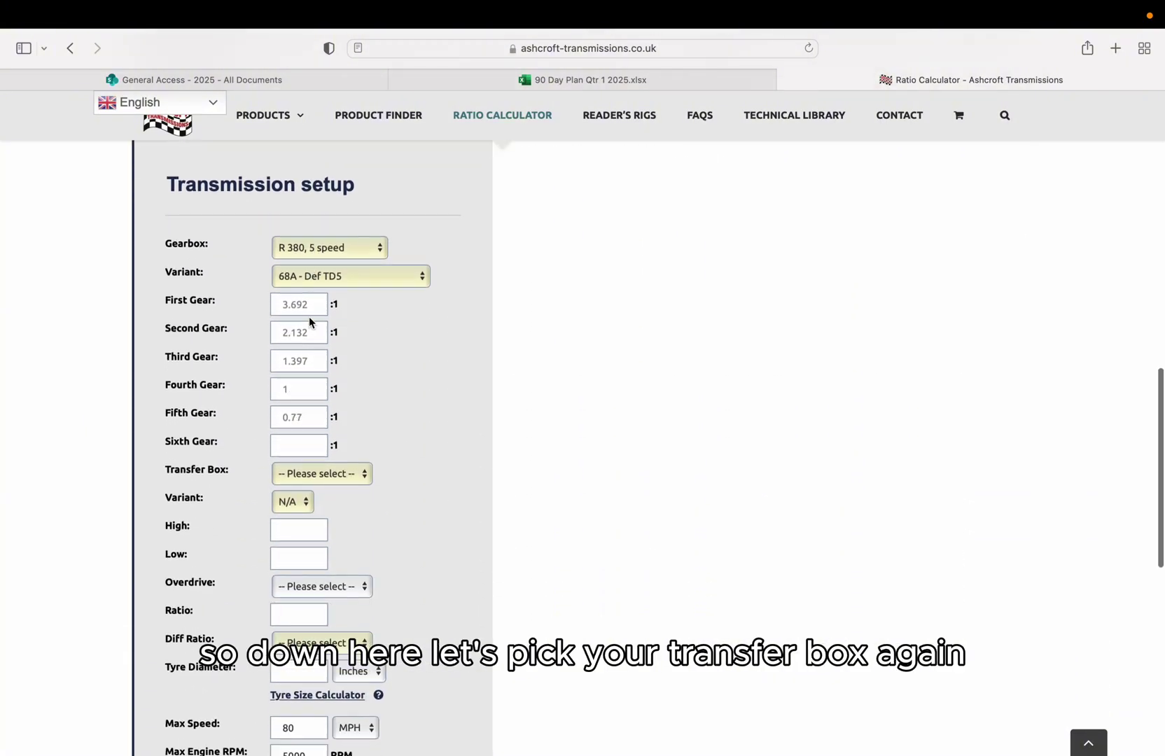
pyautogui.click(367, 474)
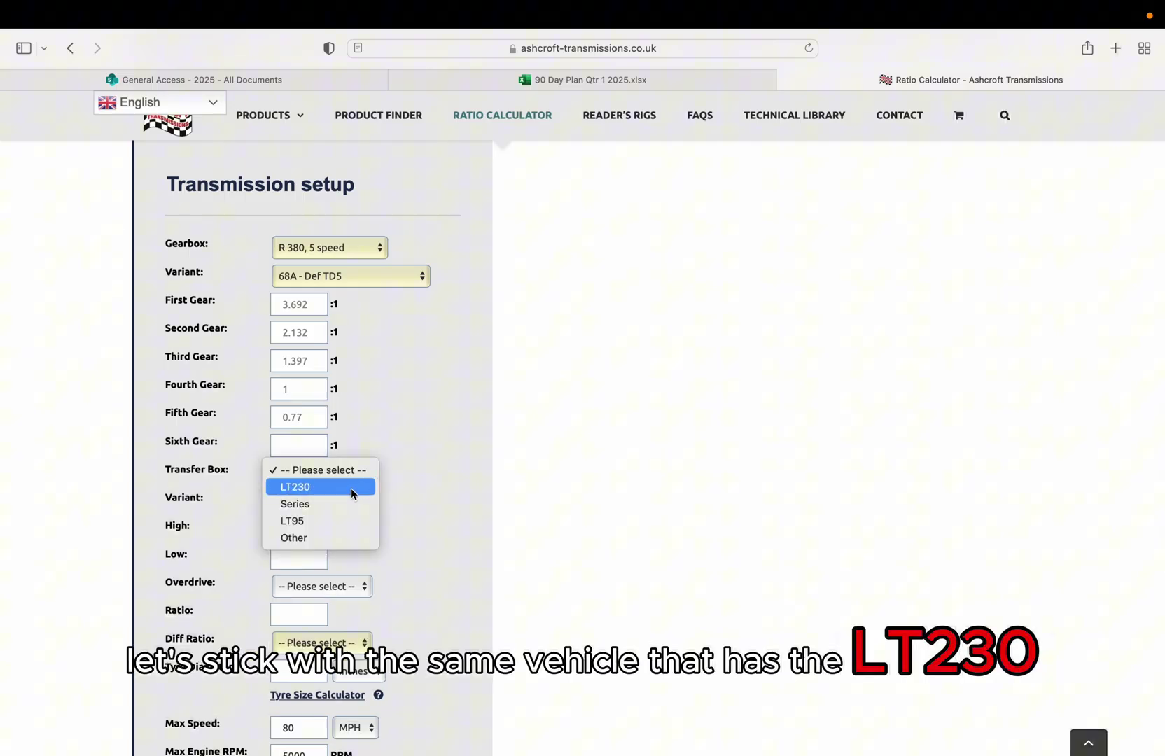
pyautogui.click(350, 489)
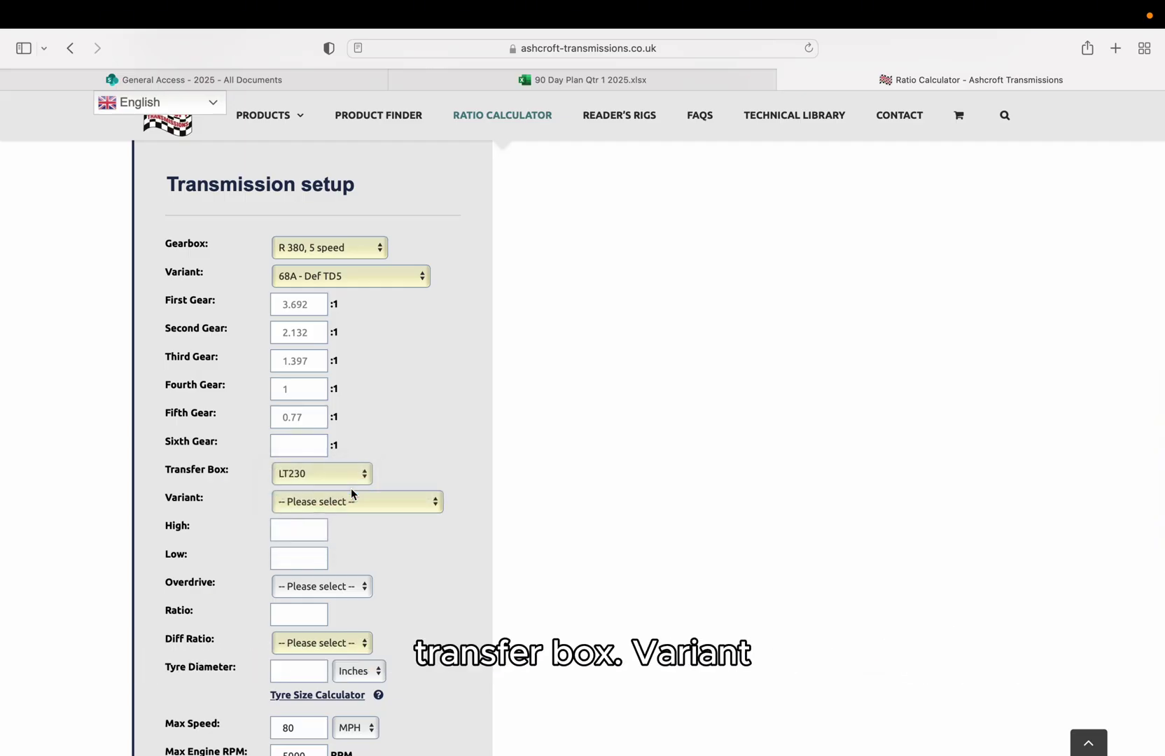
pyautogui.click(438, 502)
pyautogui.scroll(-3, 396, 616)
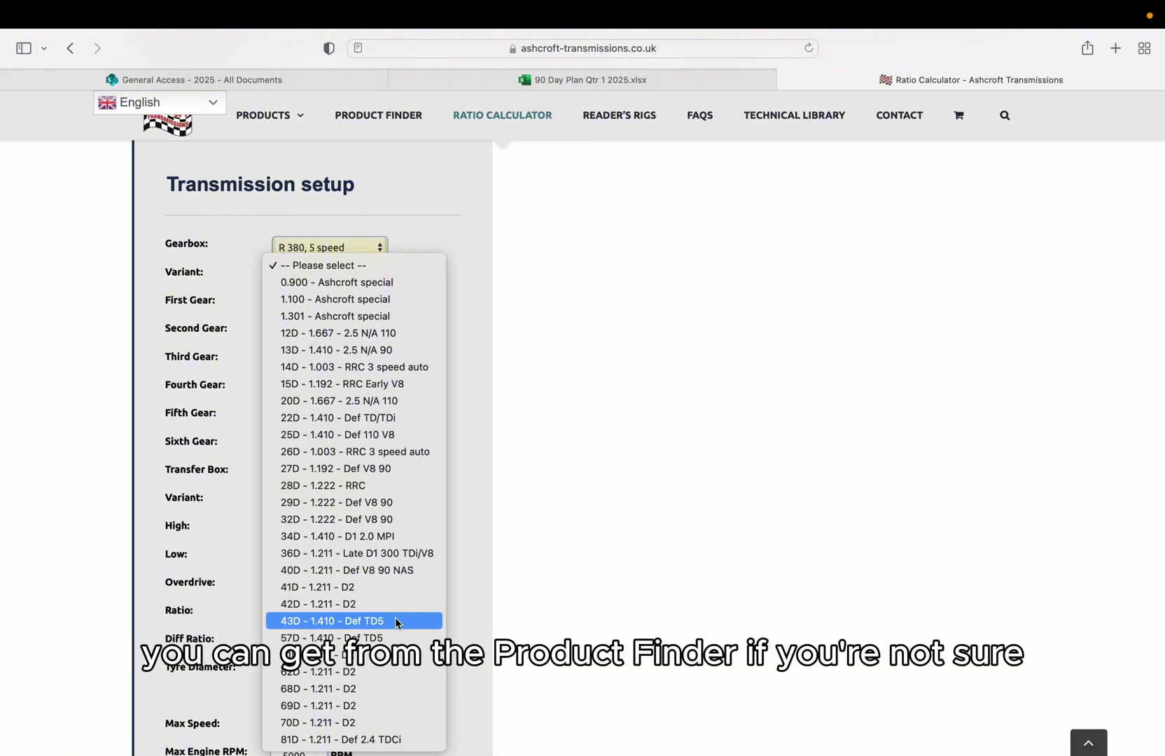
pyautogui.click(395, 621)
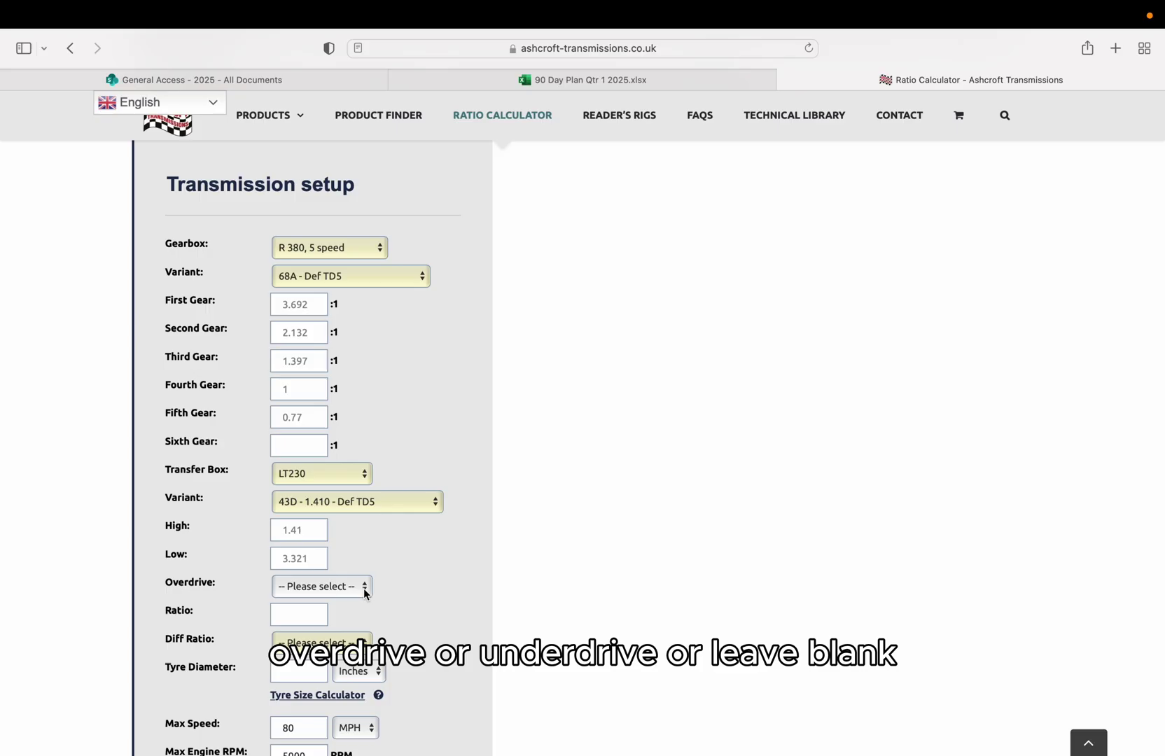
# Leave Overdrive on Please select and choose a 3.54 differential ratio.
pyautogui.click(364, 589)
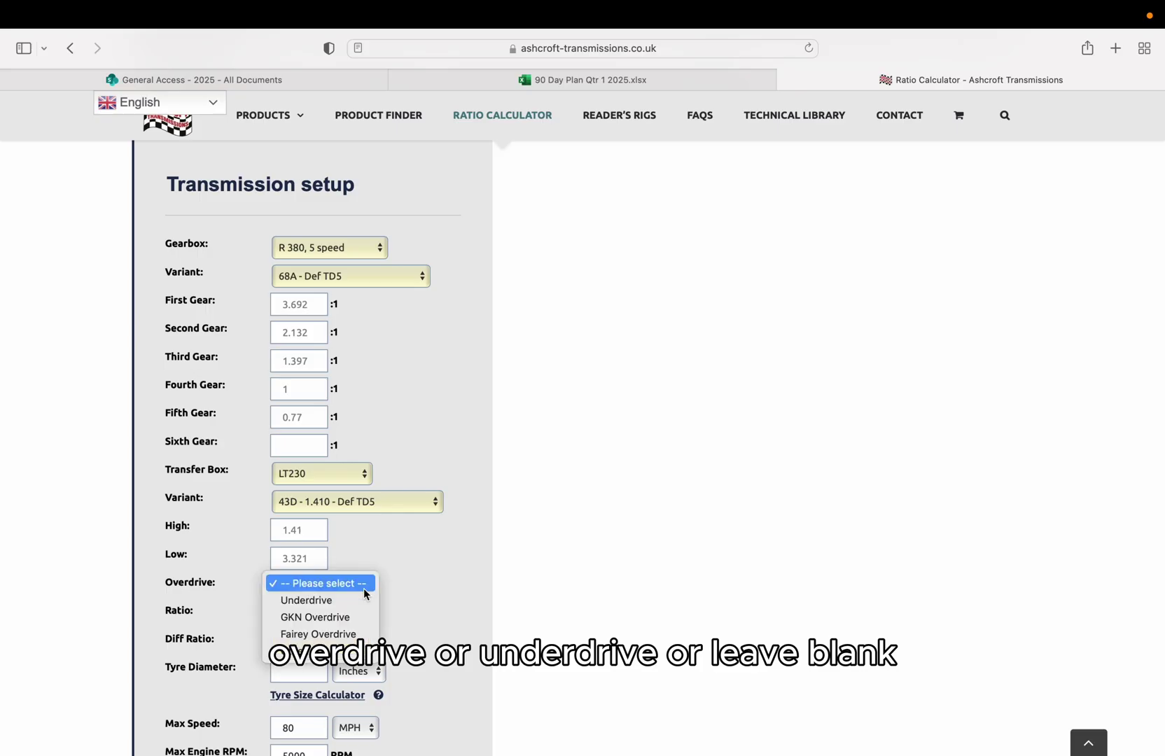
pyautogui.click(364, 590)
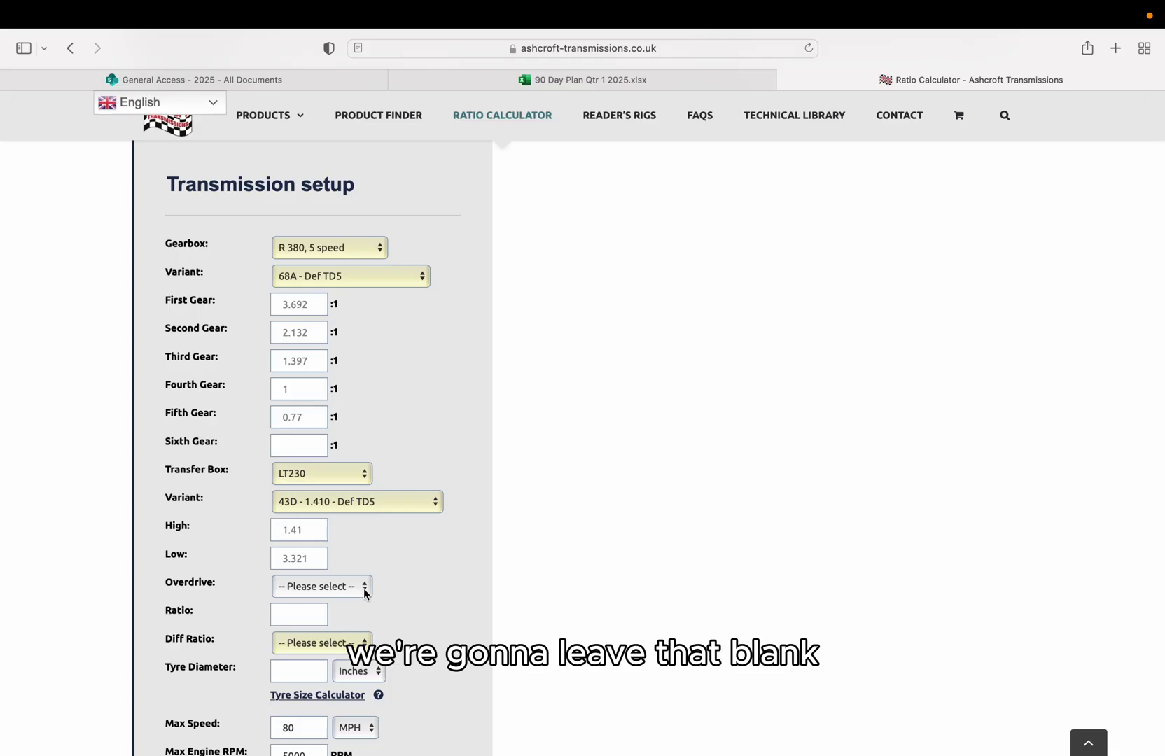
pyautogui.scroll(-3, 416, 596)
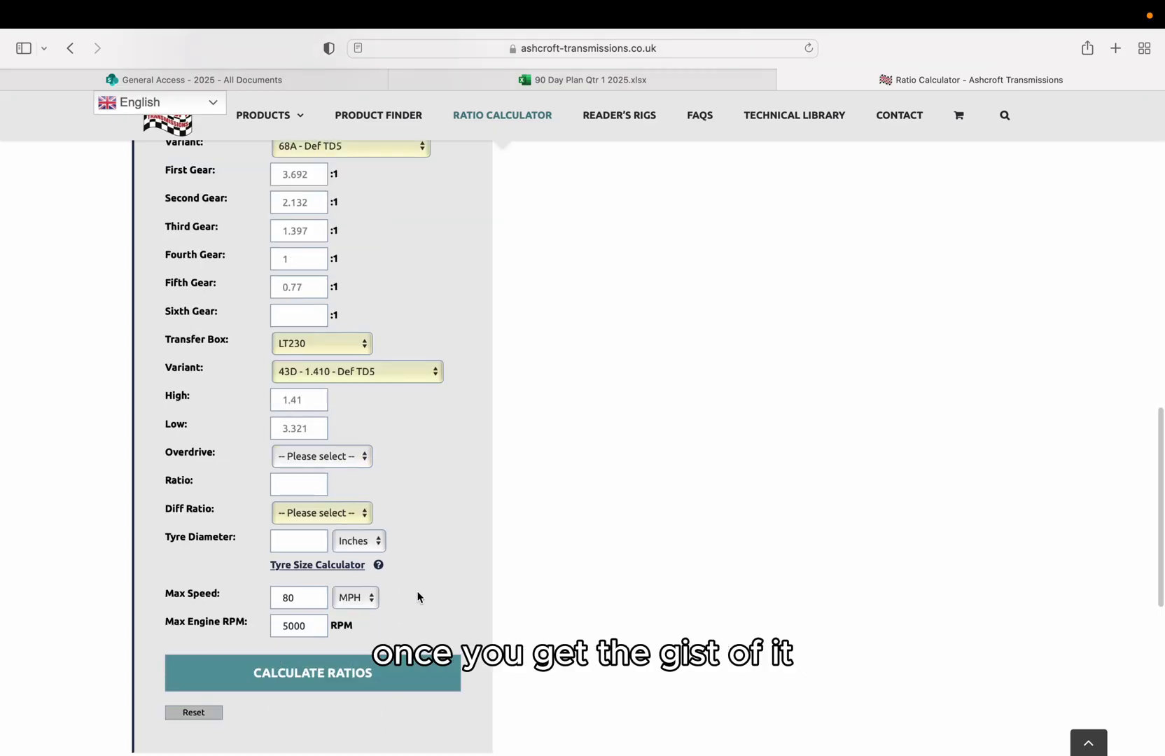
pyautogui.scroll(15, 443, 416)
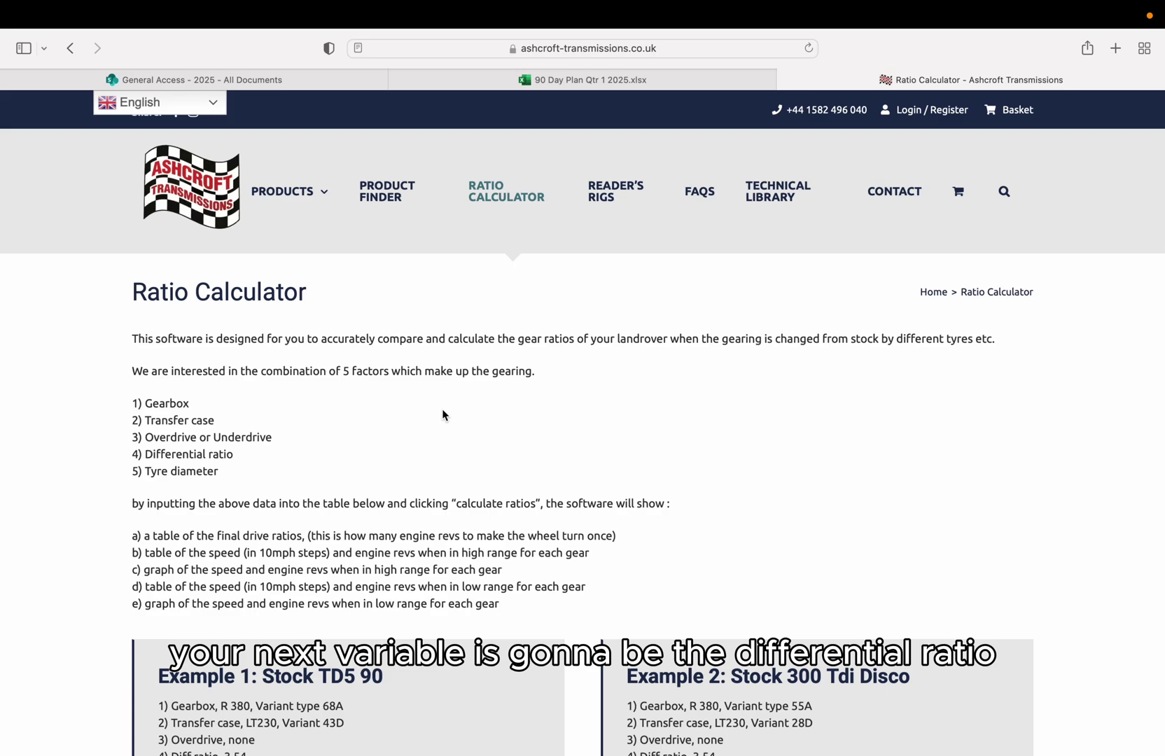
pyautogui.scroll(-15, 443, 416)
pyautogui.scroll(-6, 443, 416)
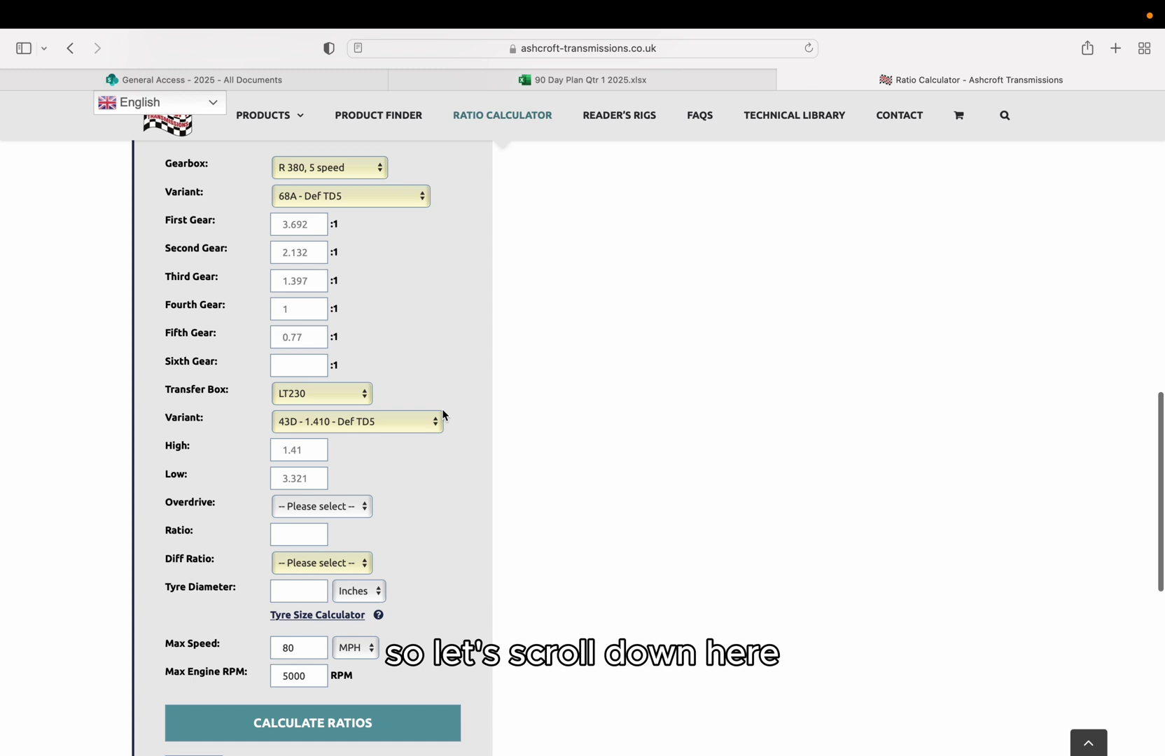
pyautogui.scroll(-1, 443, 415)
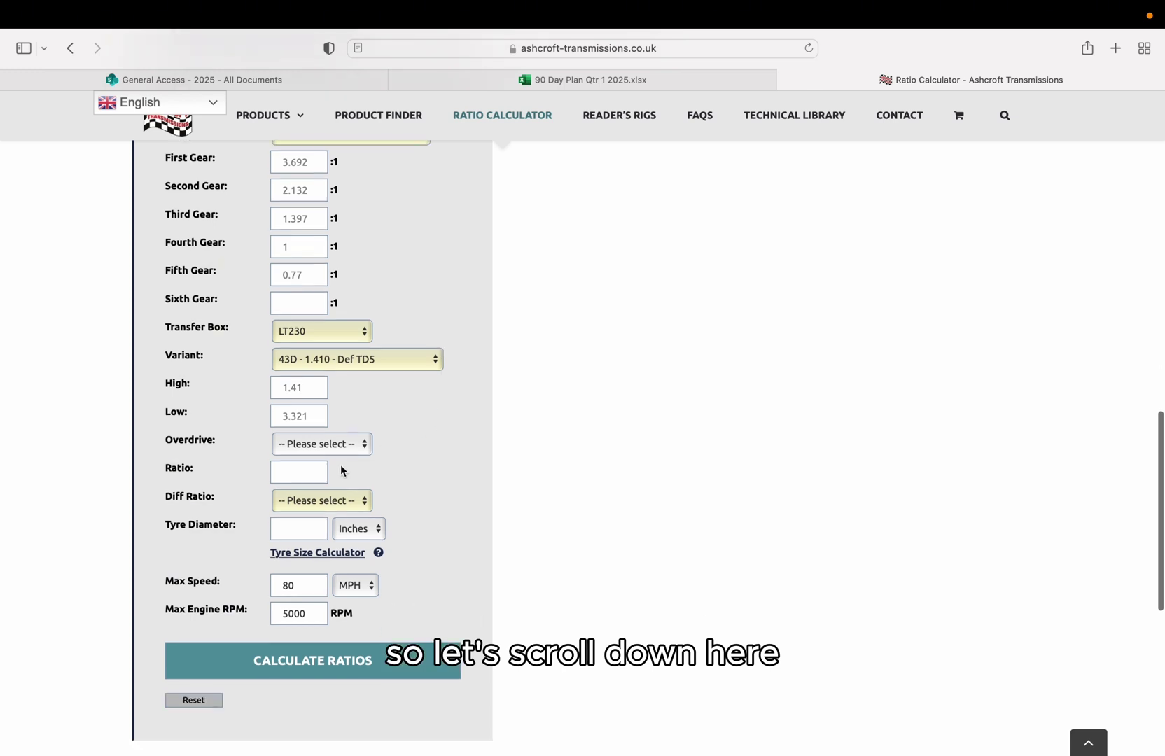
pyautogui.click(365, 502)
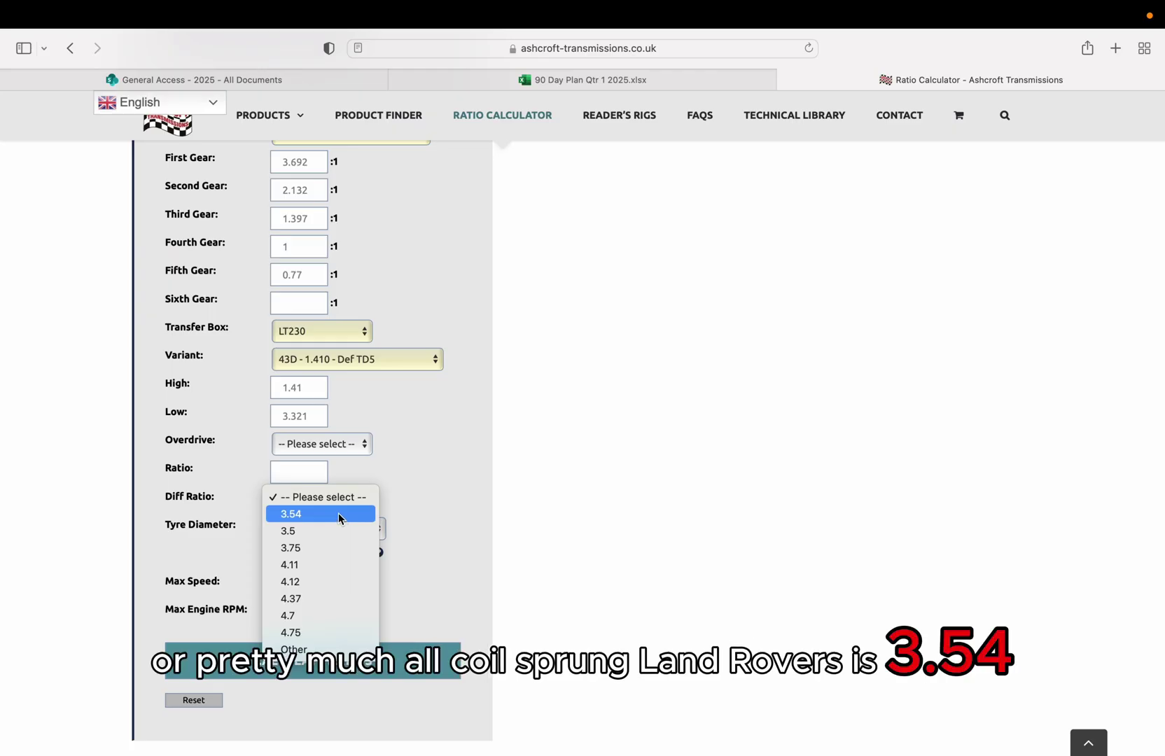
pyautogui.click(339, 514)
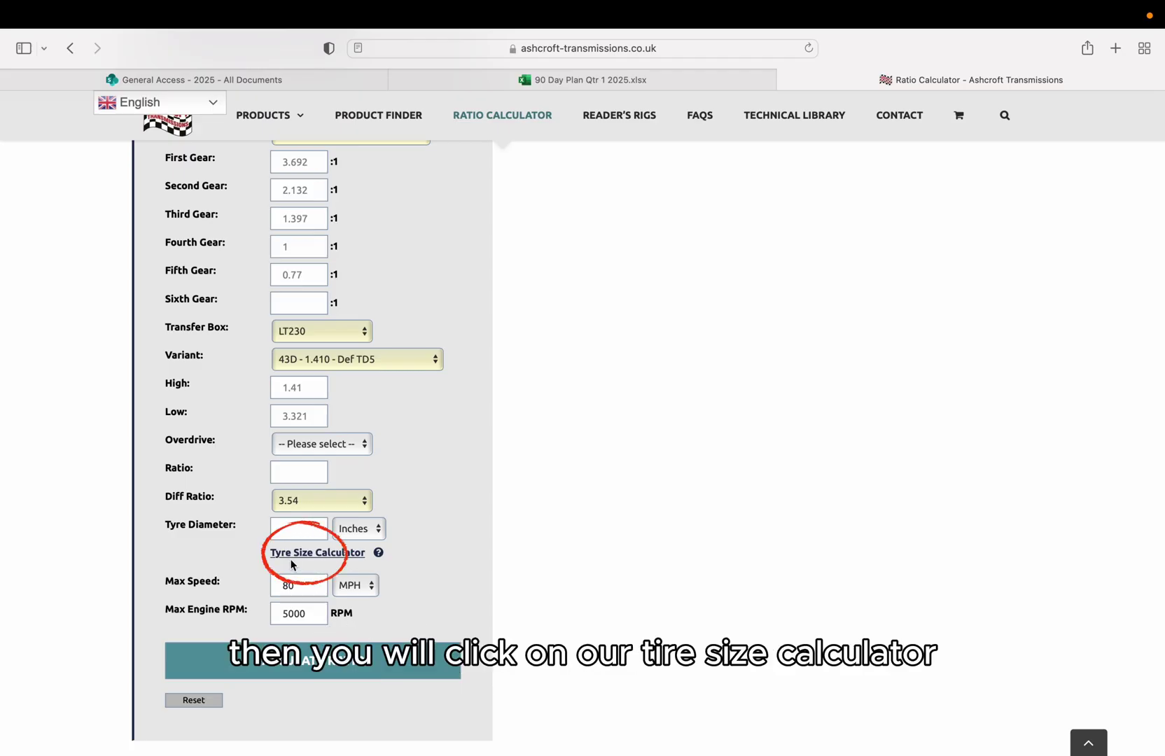
# Calculate a 235/85R16 tyre in the Tiresize.com calculator to find its 31.7-inch diameter.
pyautogui.click(302, 554)
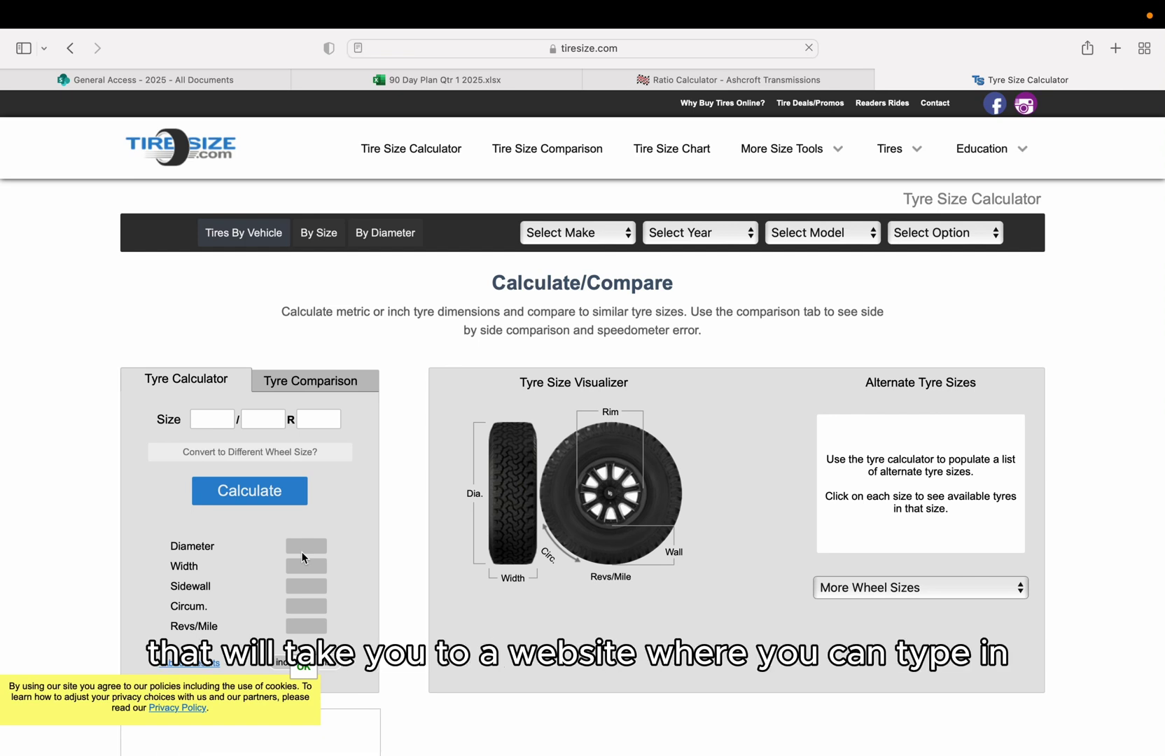
pyautogui.click(222, 420)
pyautogui.write('235')
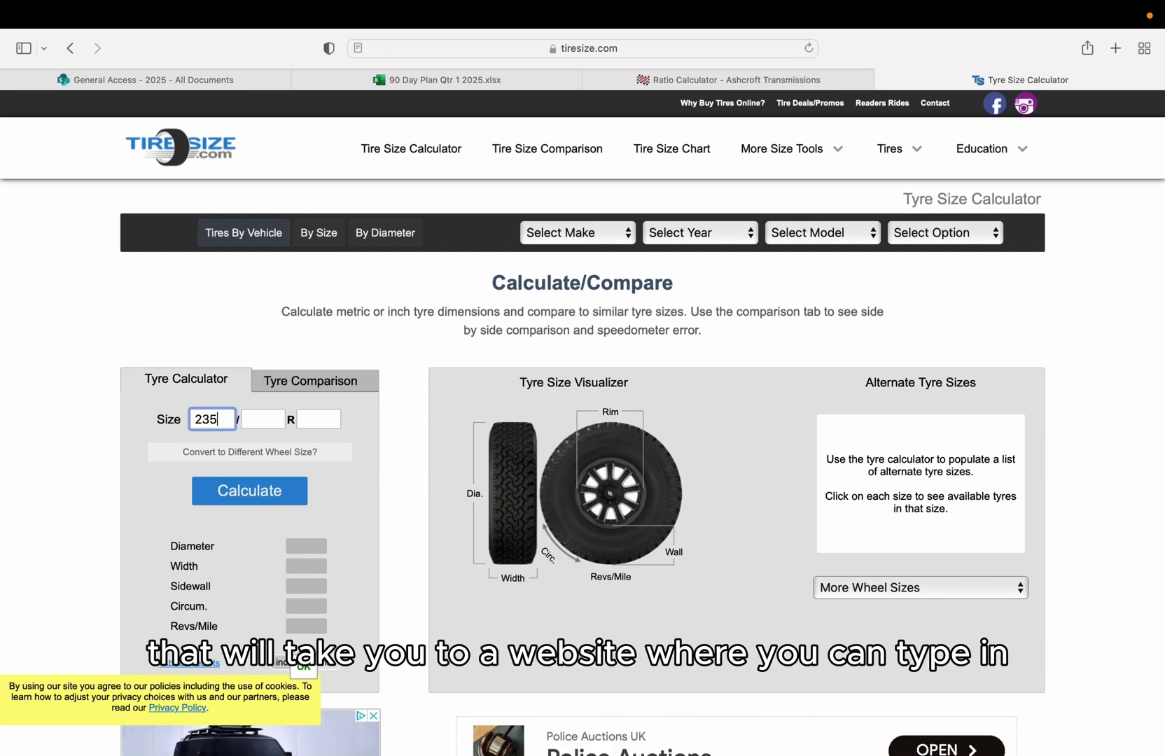
pyautogui.click(266, 422)
pyautogui.write('85')
pyautogui.click(316, 419)
pyautogui.write('16')
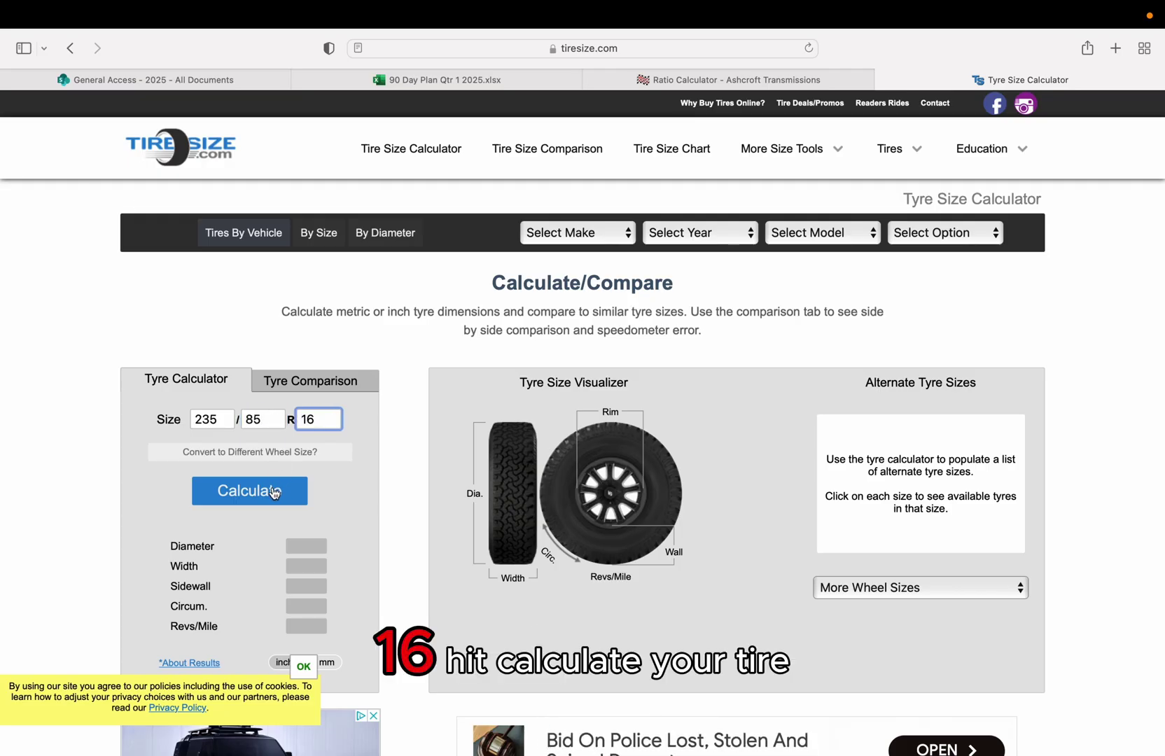
pyautogui.click(274, 492)
pyautogui.scroll(-2, 356, 634)
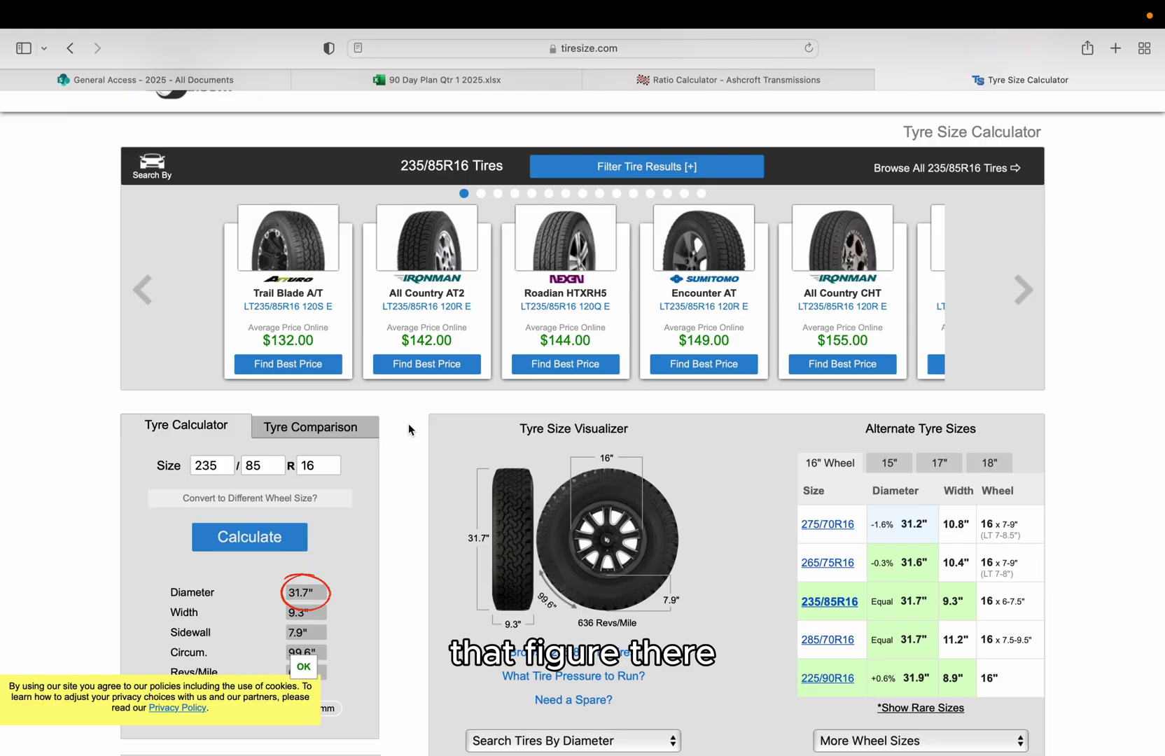
# Enter 31.7 as the Tyre Diameter in the Ashcroft Ratio Calculator.
pyautogui.click(642, 83)
pyautogui.click(308, 527)
pyautogui.write('31.7')
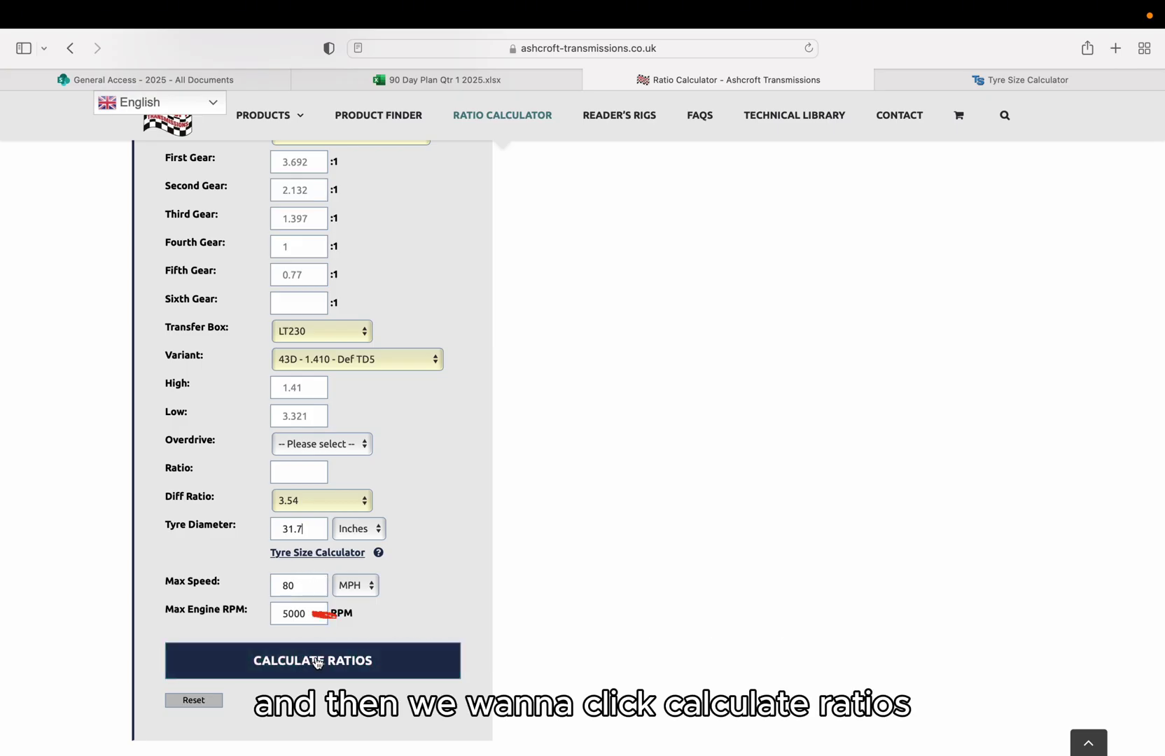
# Calculate ratios and review the Ratio Table (18.43:1 to 03.84:1) and High Table RPMs.
pyautogui.click(316, 662)
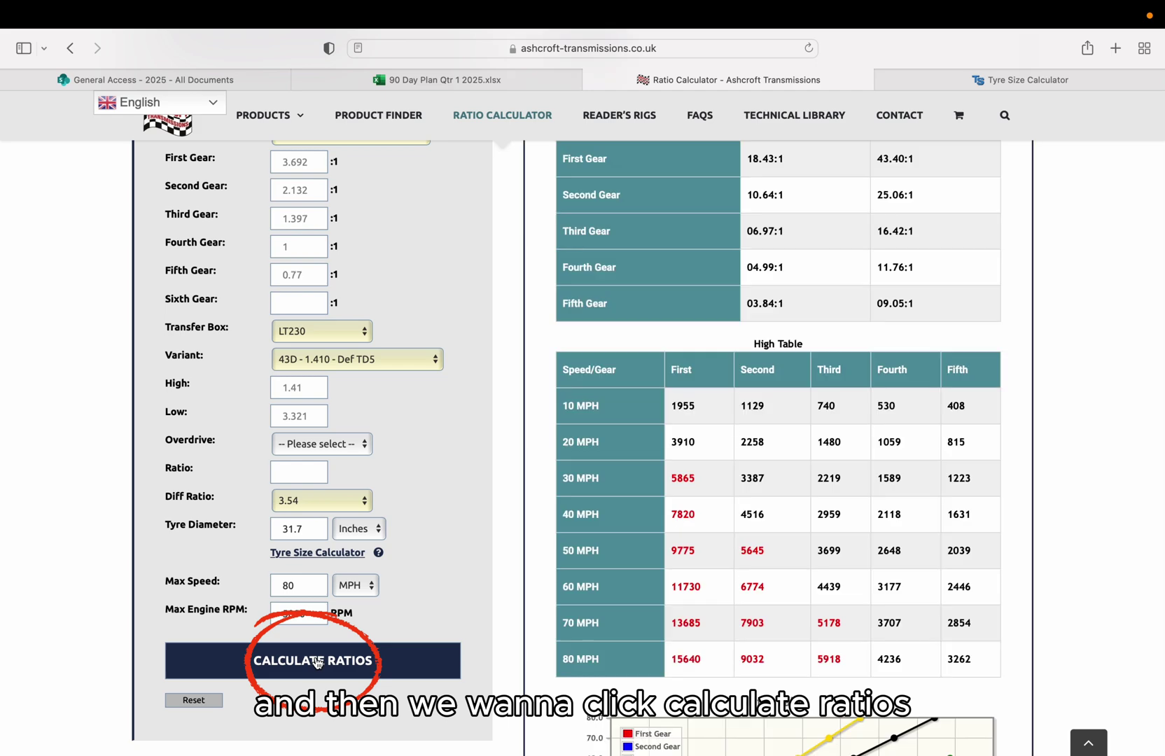
pyautogui.scroll(-2, 632, 471)
pyautogui.scroll(3, 632, 471)
pyautogui.scroll(4, 631, 473)
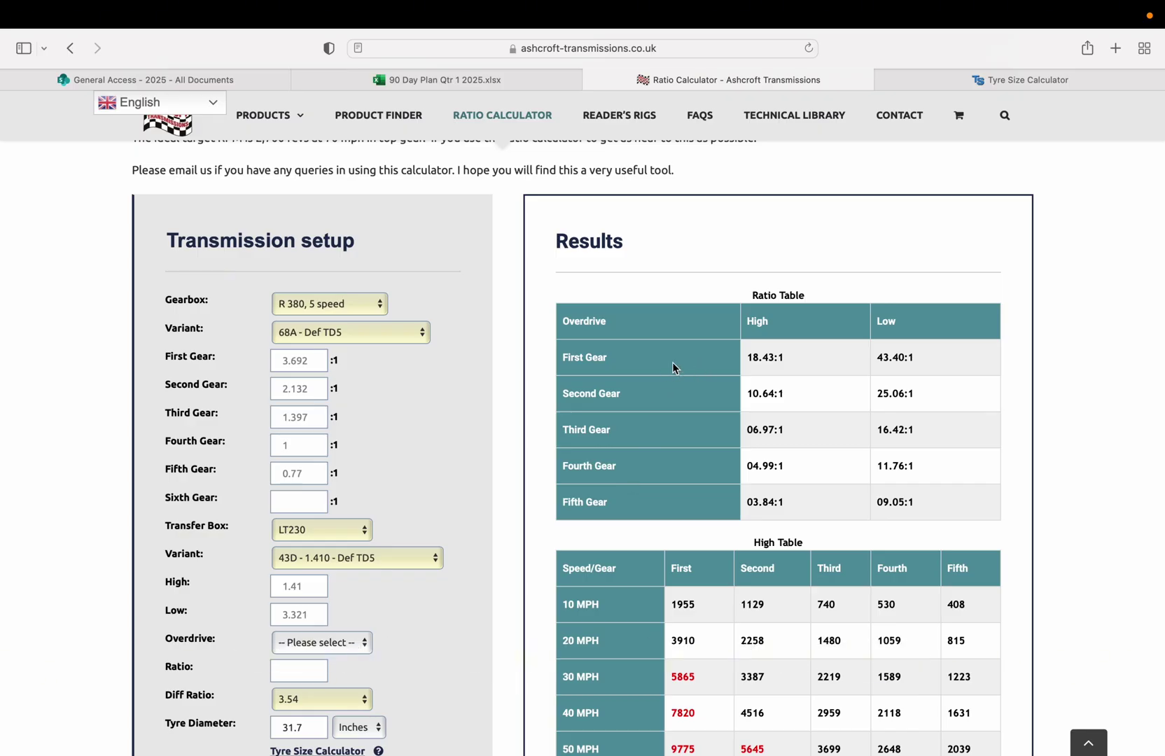
pyautogui.scroll(-3, 672, 368)
pyautogui.scroll(-4, 674, 368)
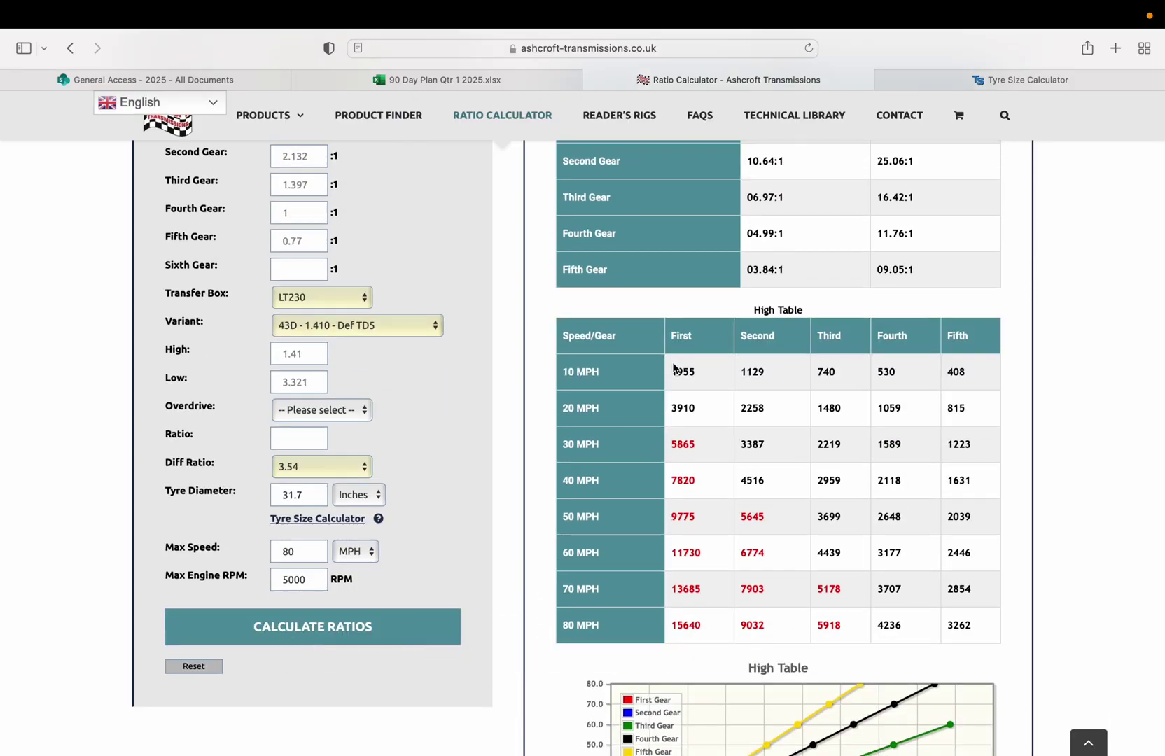